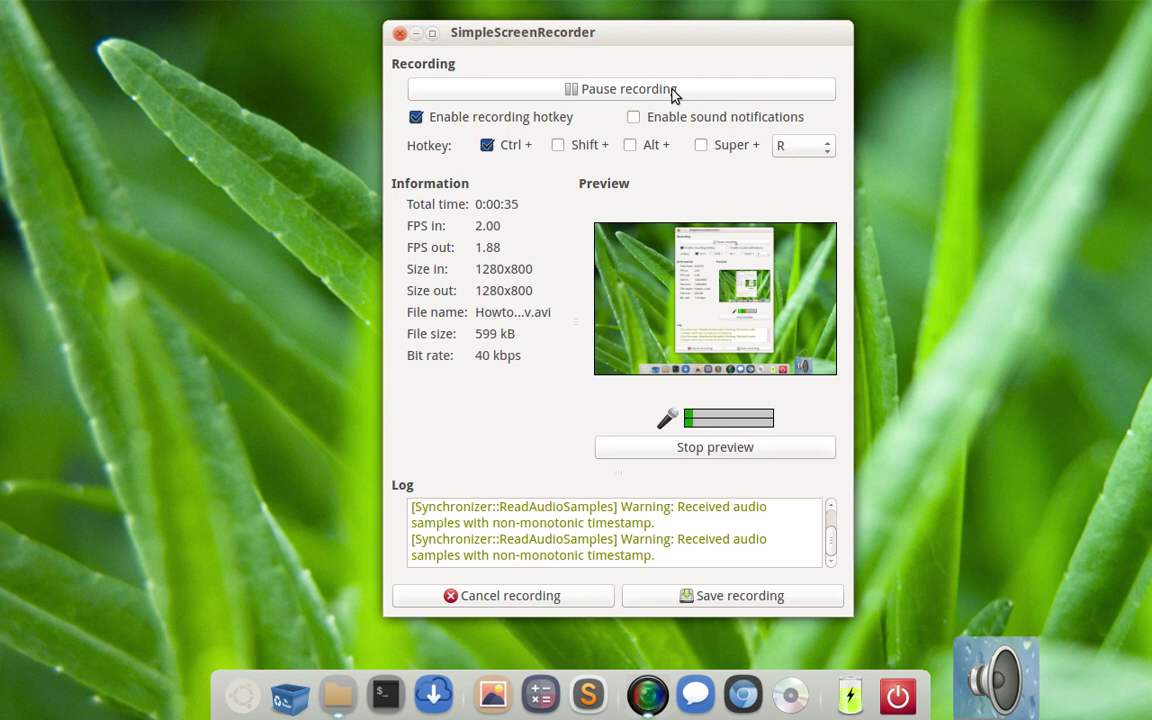
Minimize the SimpleScreenRecorder window so the desktop shows while recording.
{"action": "left_click", "coordinate": [418, 38]}
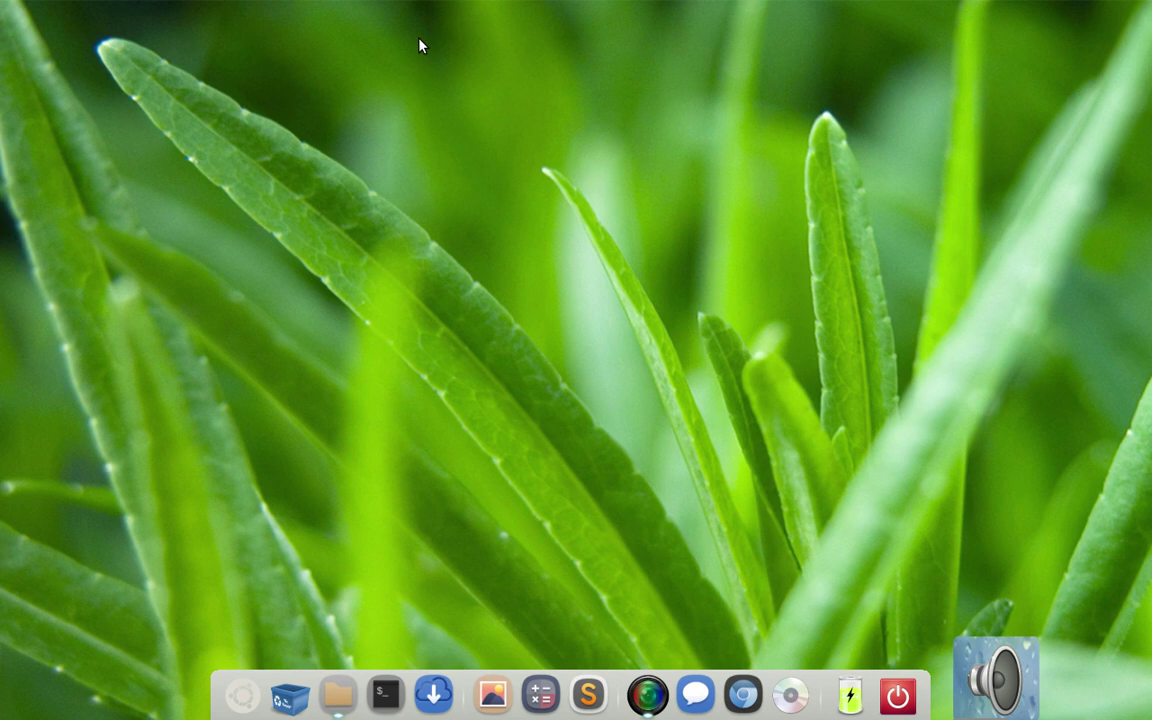
Create a 'Website Tutorials' folder on the desktop and open it.
{"action": "right_click", "coordinate": [420, 41]}
{"action": "left_click", "coordinate": [459, 53]}
{"action": "type", "text": "We"}
{"action": "type", "text": "bsite"}
{"action": "type", "text": " Tutoria"}
{"action": "type", "text": "ls"}
{"action": "key", "text": "Return"}
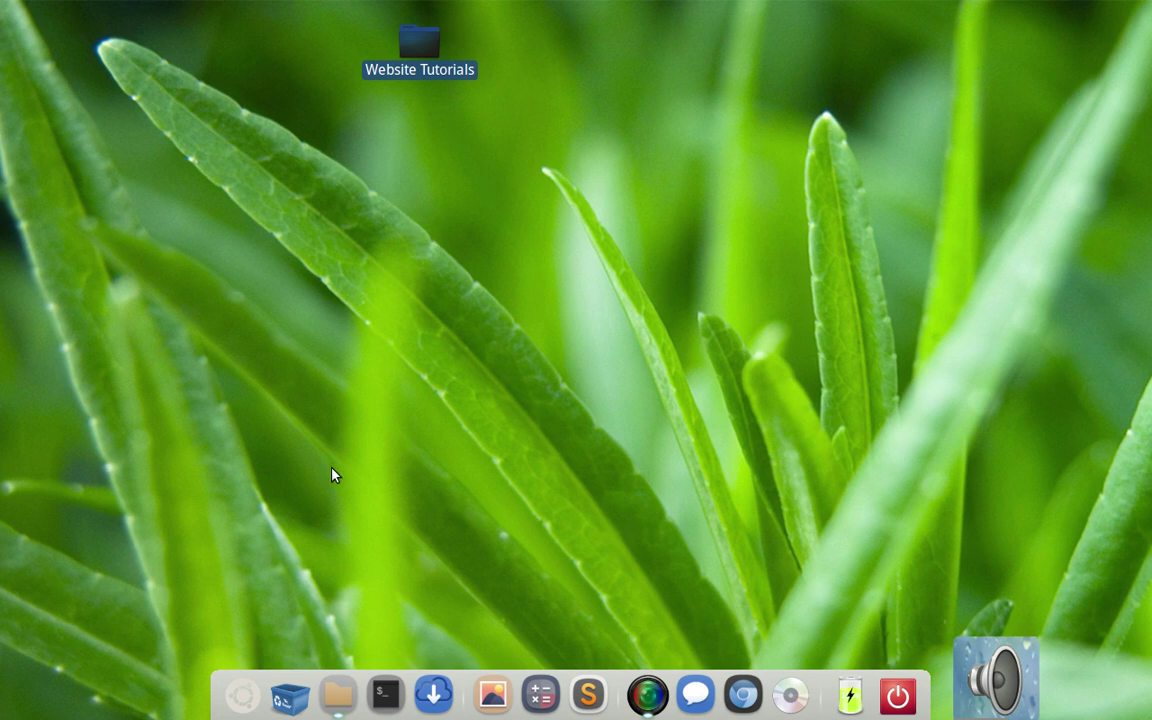
{"action": "key", "text": "Return"}
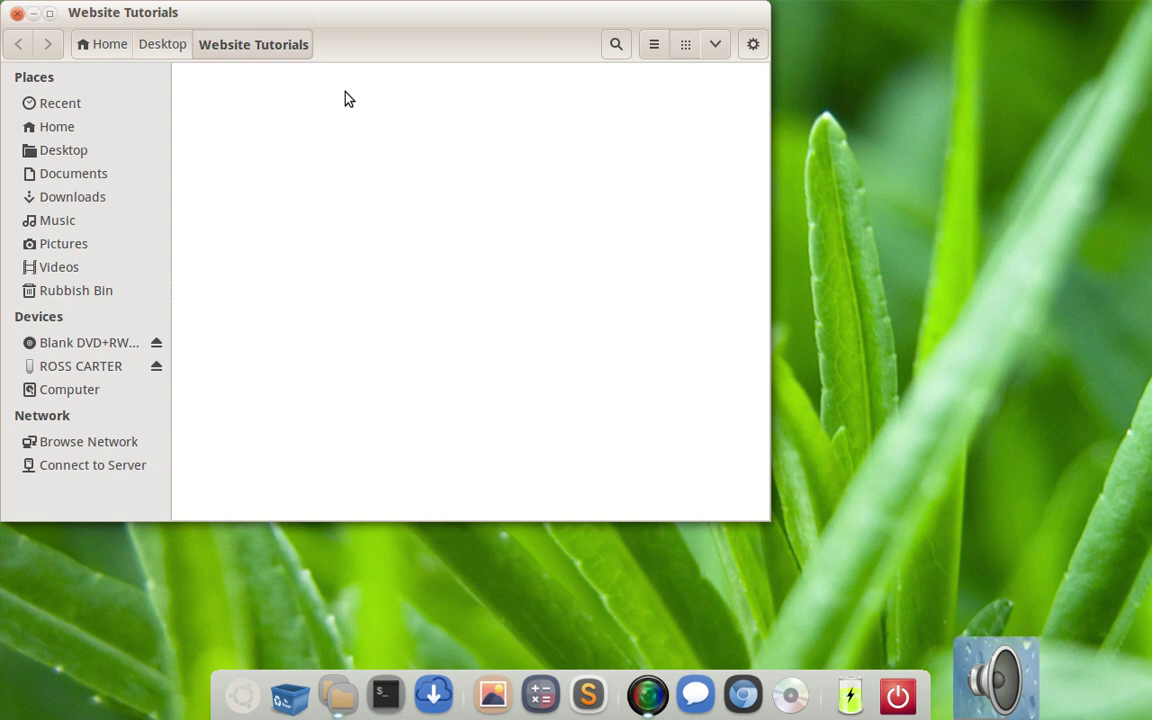
Maximize the Website Tutorials window and create an 'images' subfolder in it.
{"action": "left_click_drag", "start_coordinate": [334, 15], "coordinate": [485, 47]}
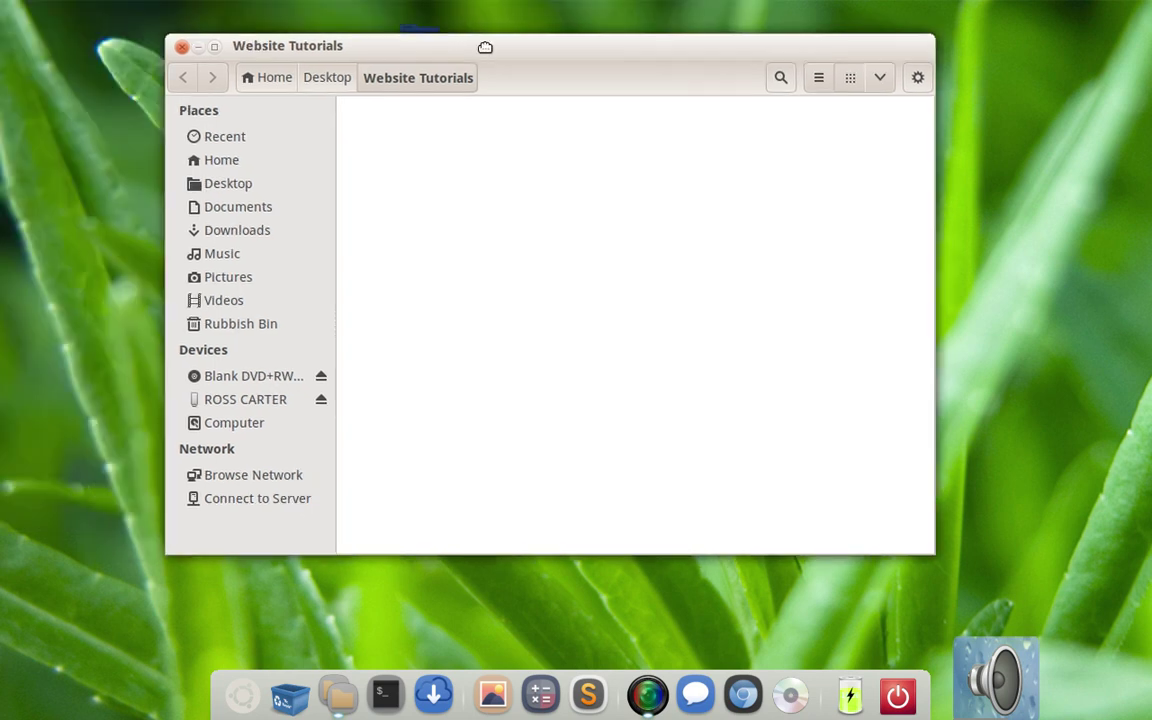
{"action": "left_click", "coordinate": [214, 46]}
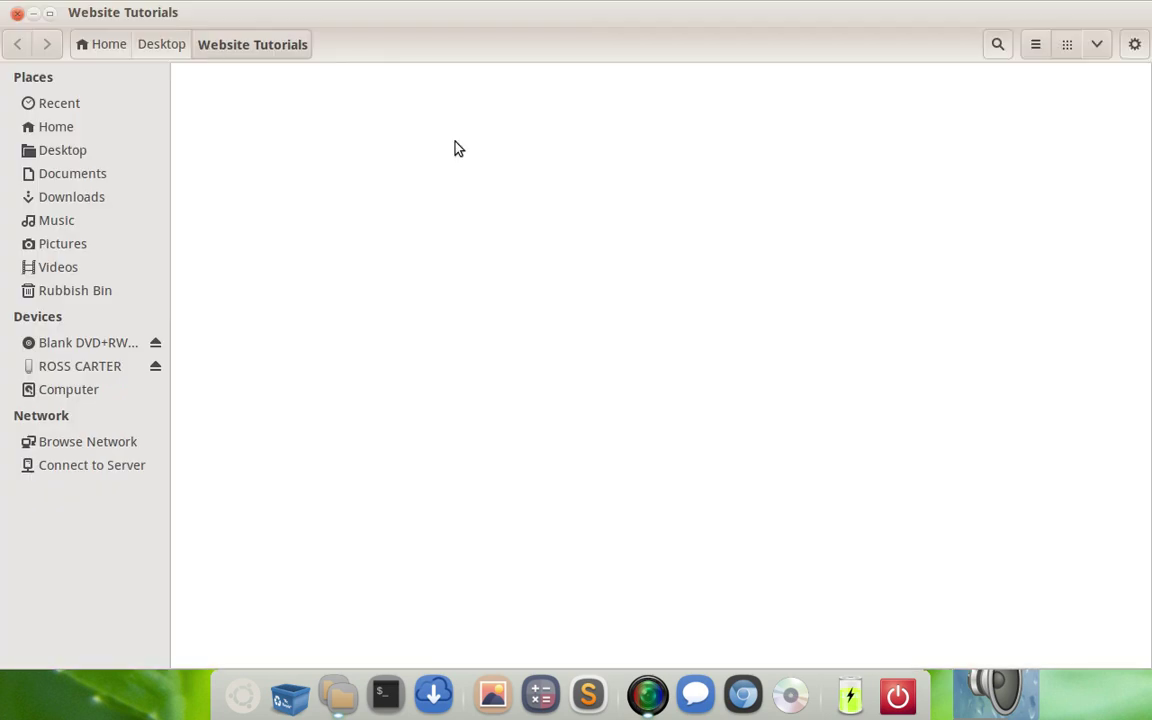
{"action": "right_click", "coordinate": [455, 147]}
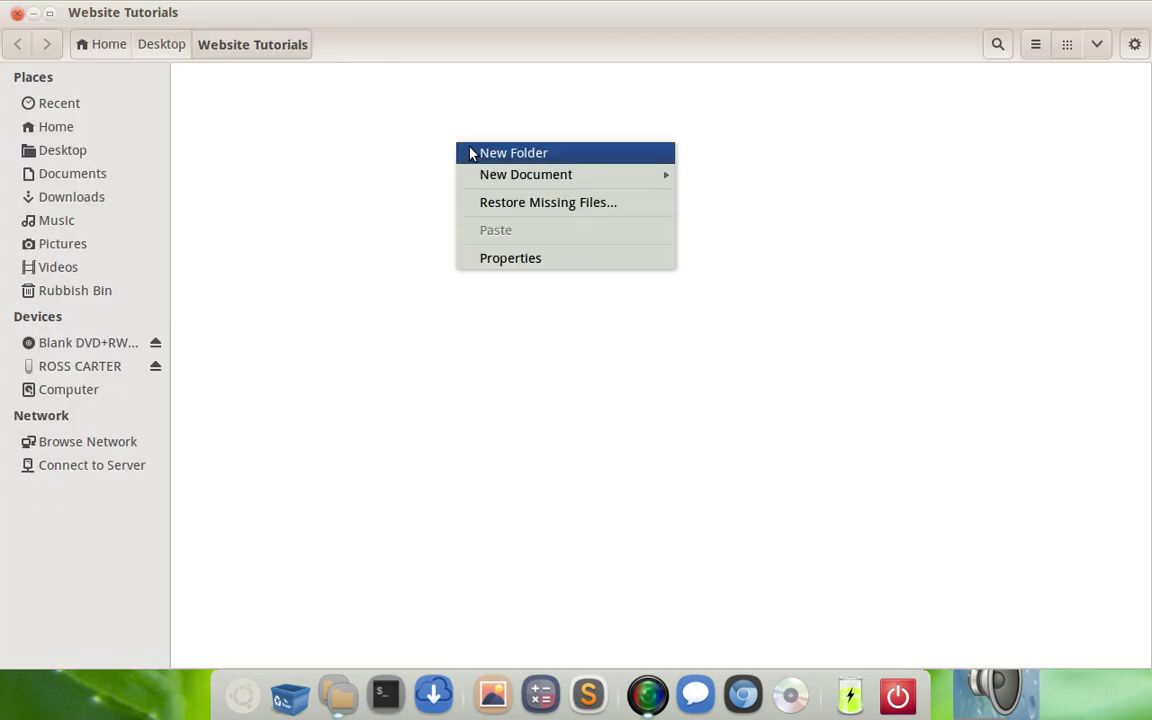
{"action": "left_click", "coordinate": [472, 153]}
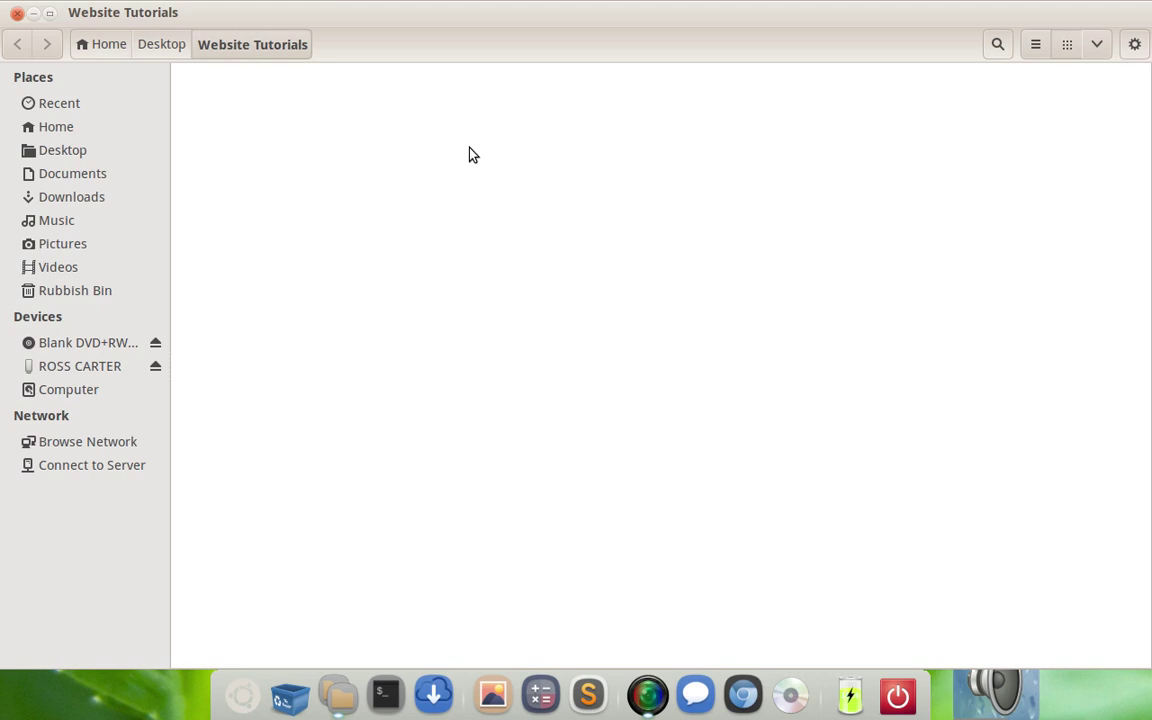
{"action": "type", "text": "images"}
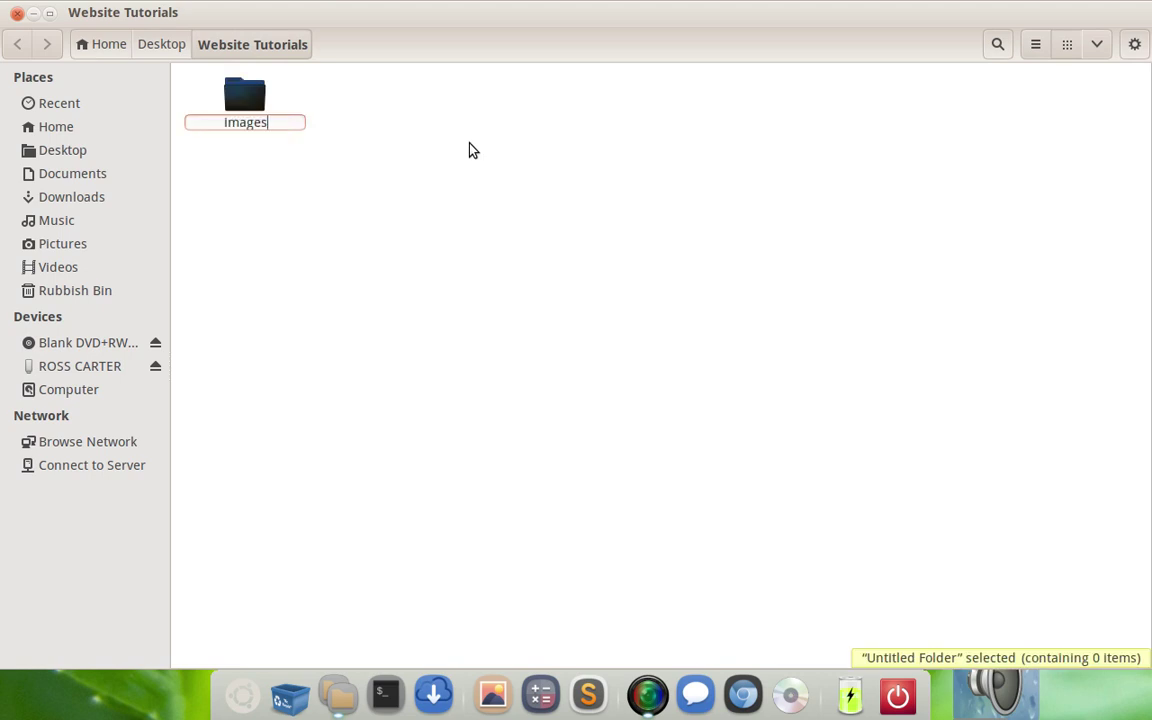
{"action": "key", "text": "Return"}
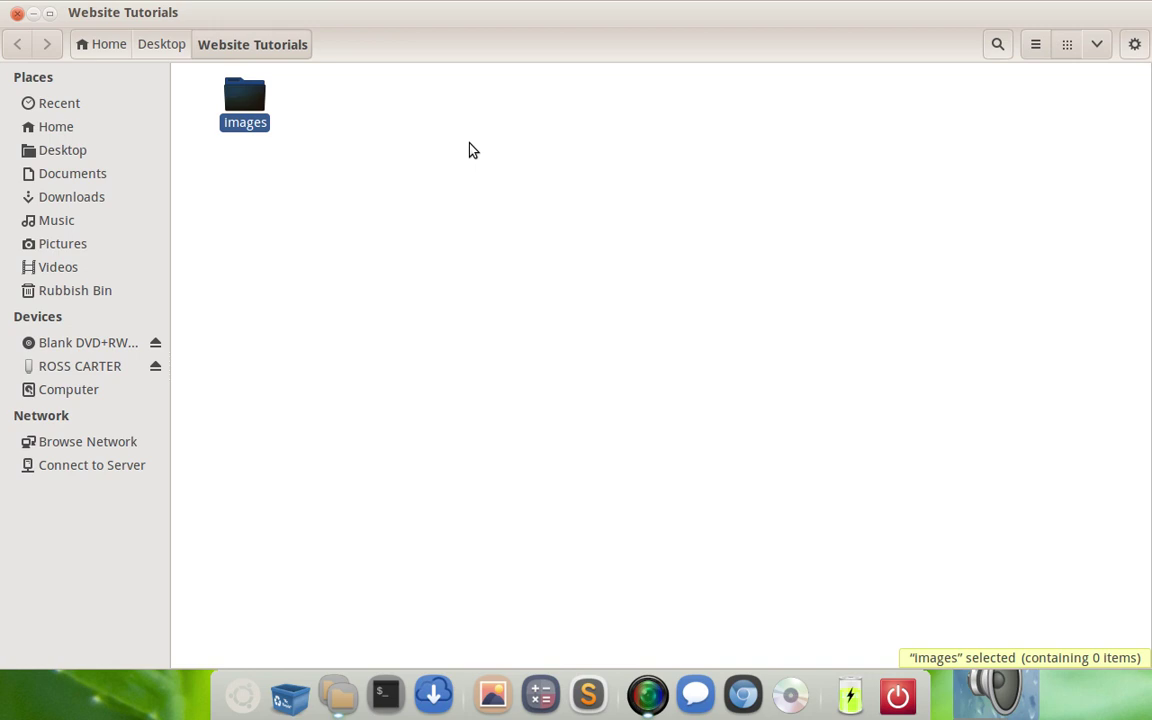
Add two more subfolders named 'css' and 'java' to Website Tutorials.
{"action": "right_click", "coordinate": [370, 119]}
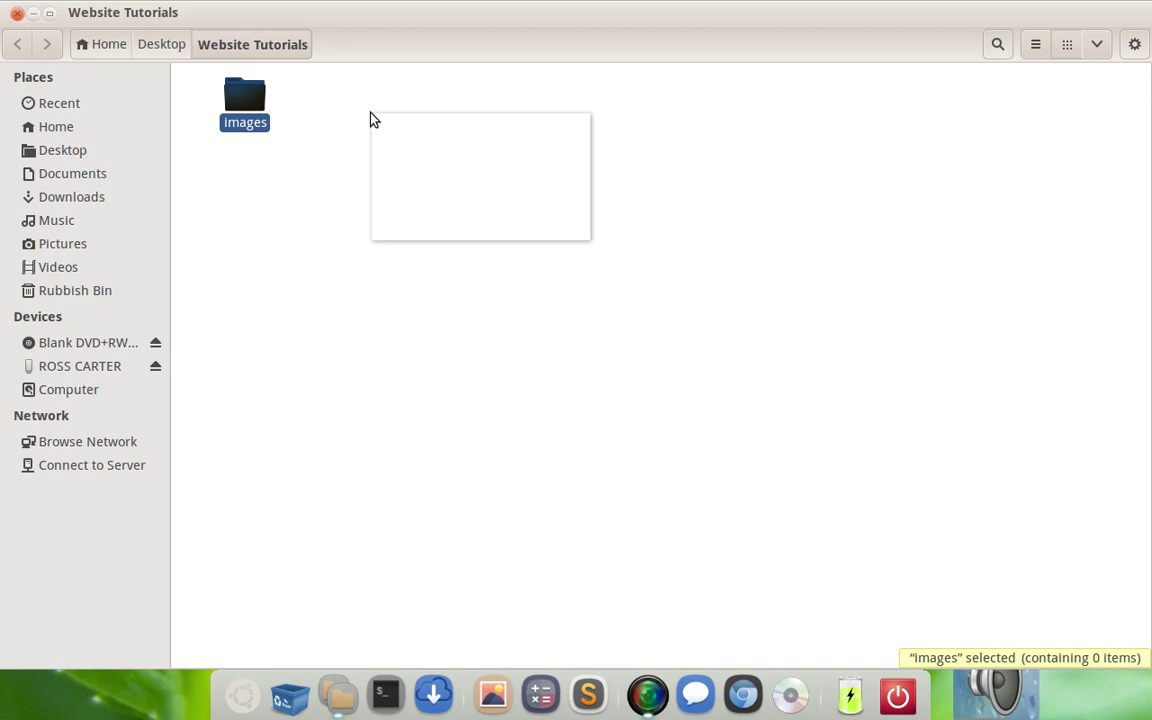
{"action": "left_click", "coordinate": [390, 124]}
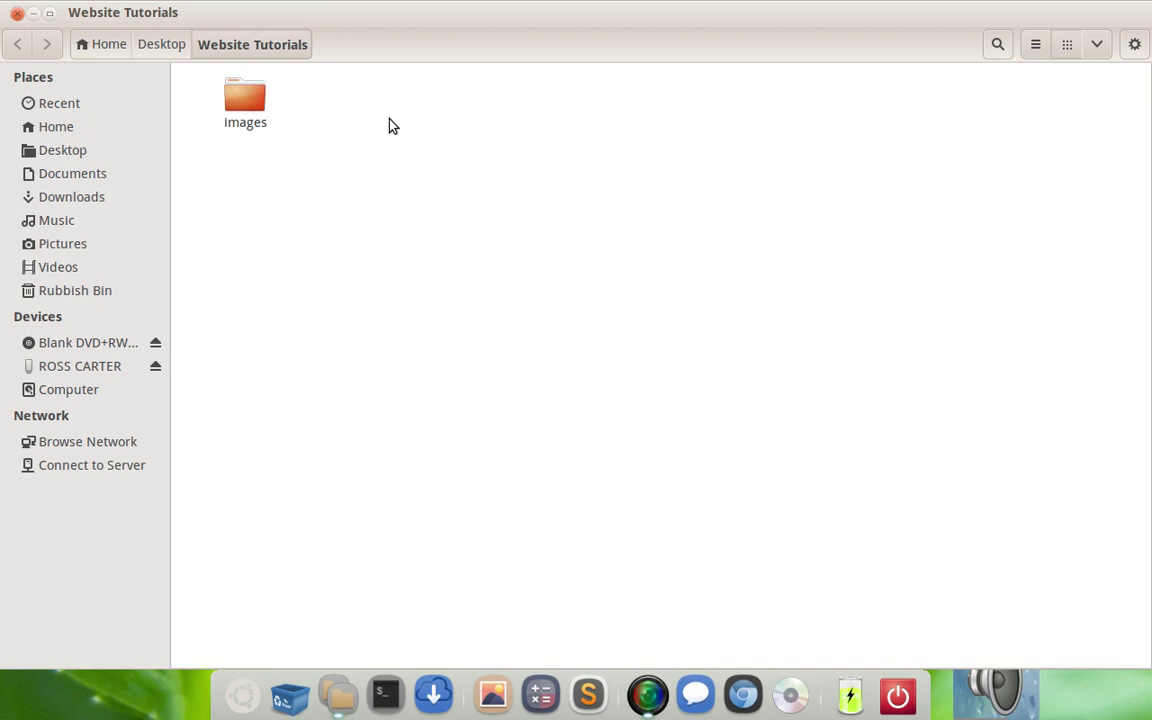
{"action": "type", "text": "css"}
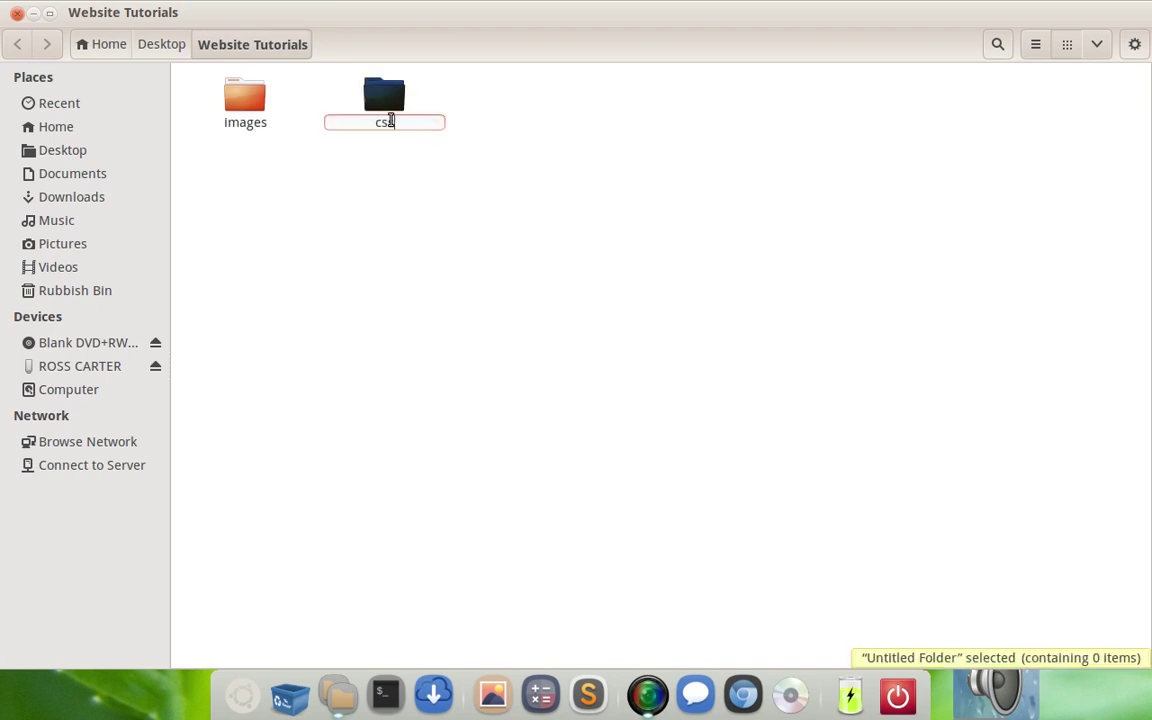
{"action": "key", "text": "Return"}
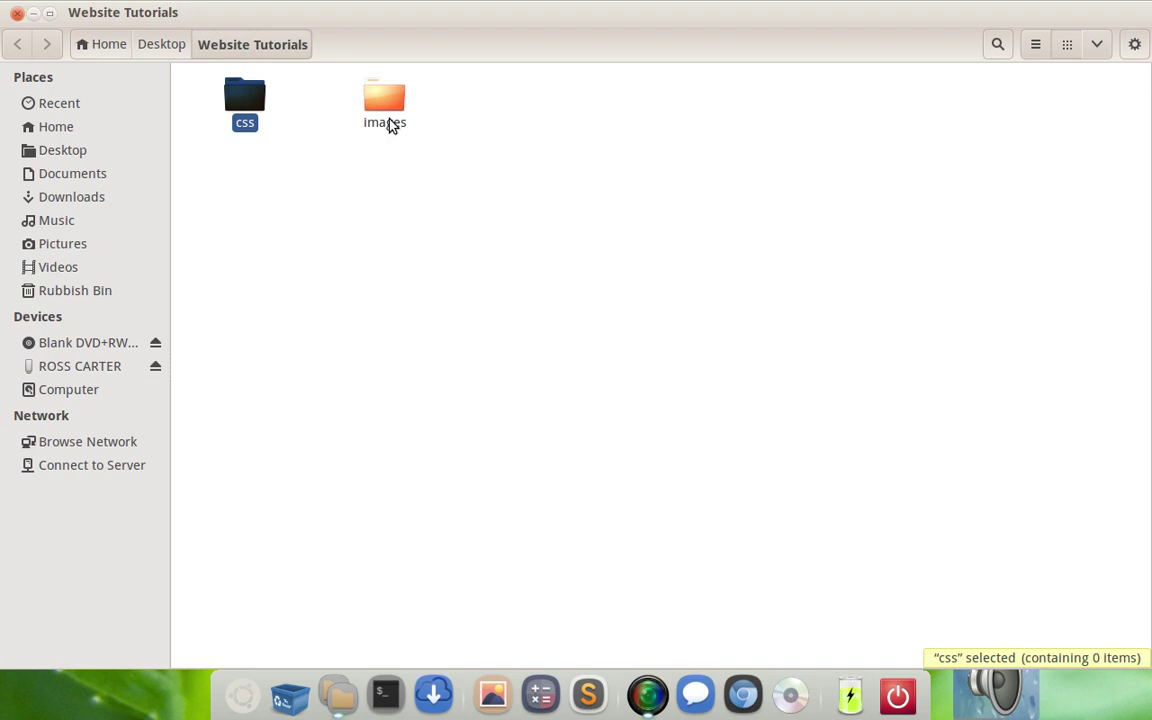
{"action": "right_click", "coordinate": [435, 129]}
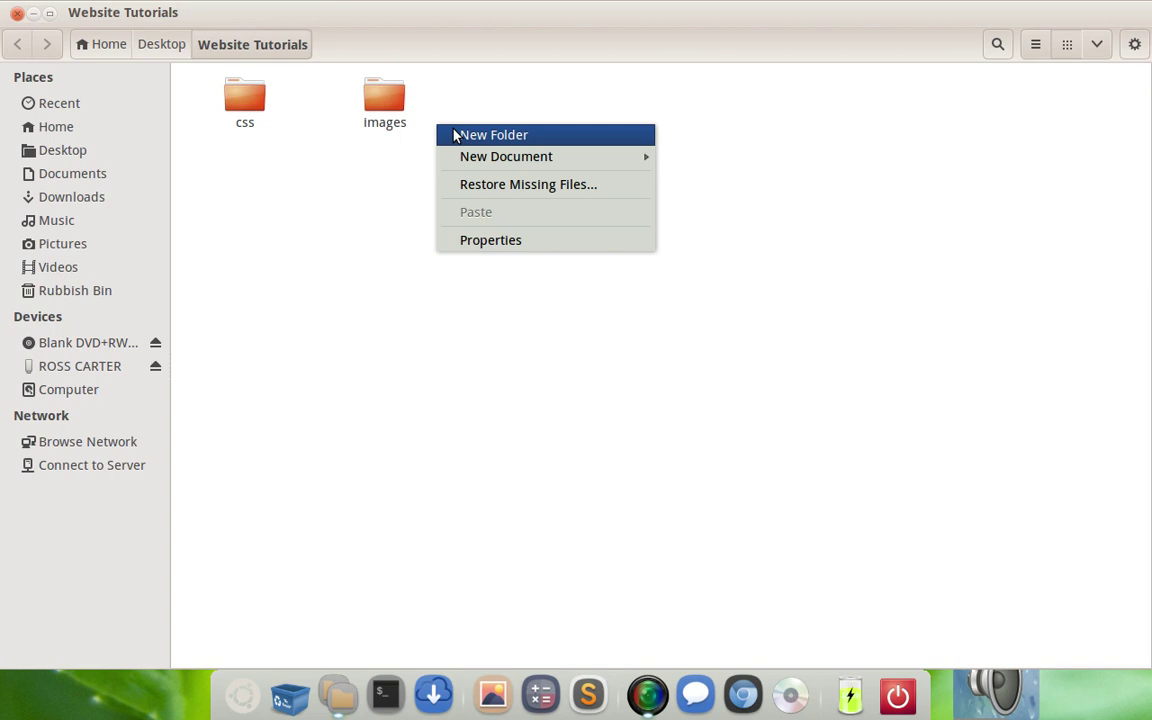
{"action": "left_click", "coordinate": [455, 135]}
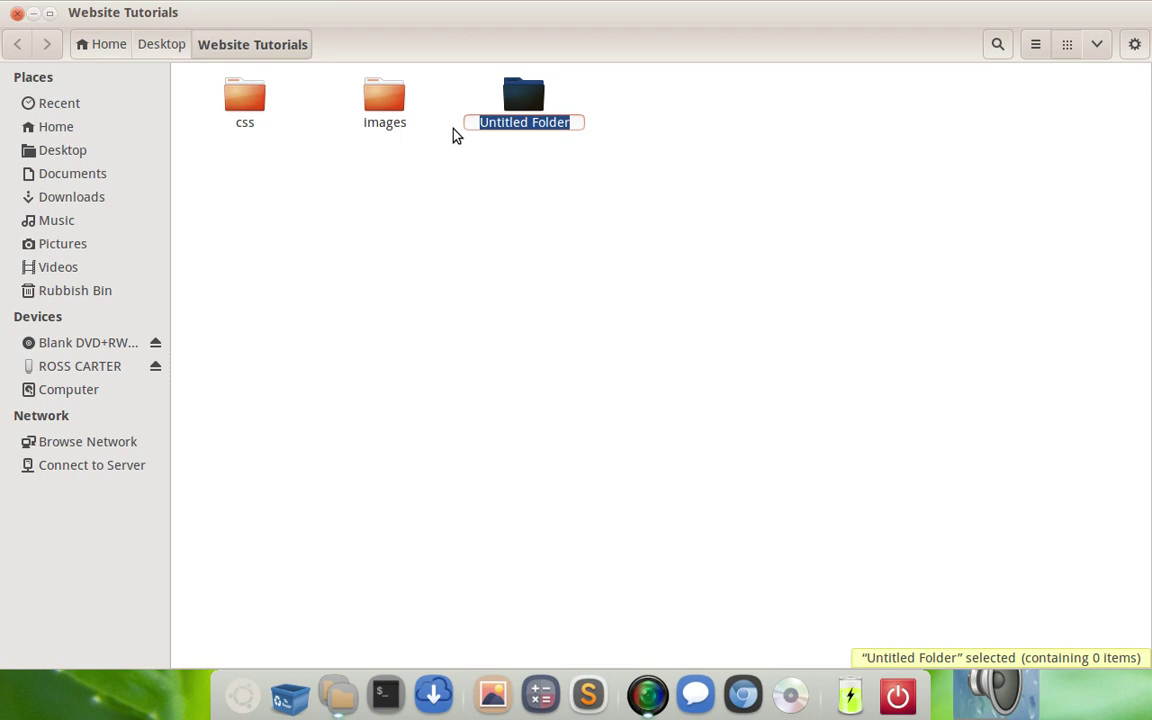
{"action": "type", "text": "java"}
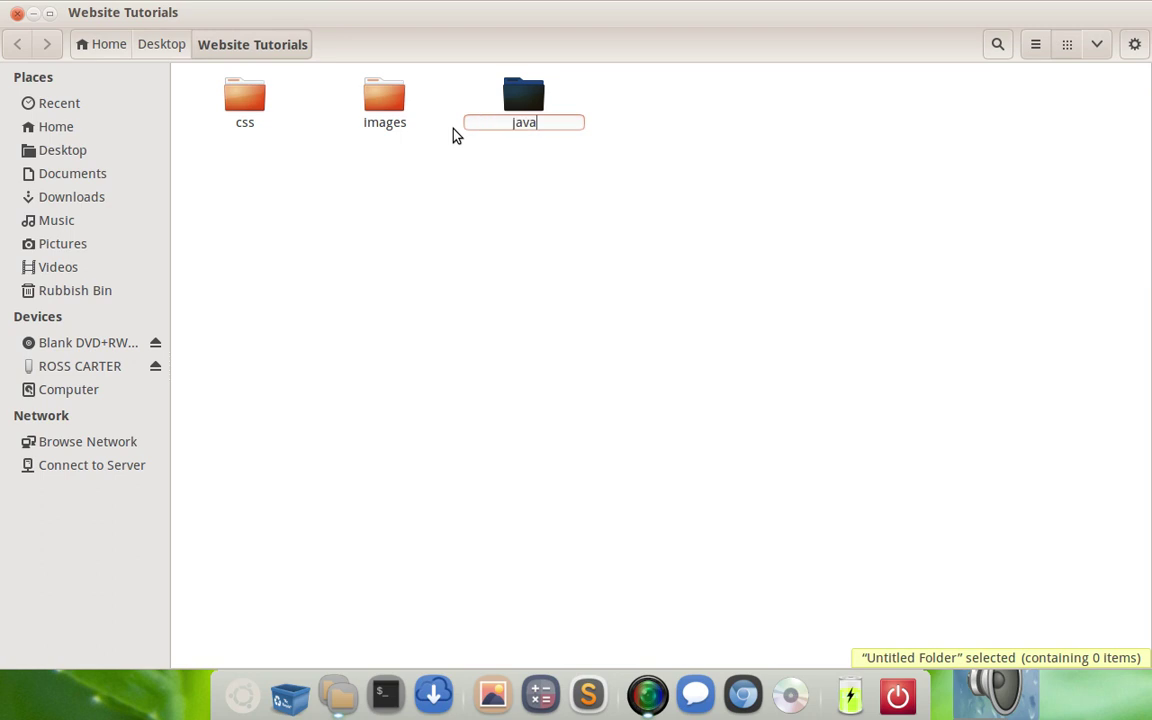
{"action": "key", "text": "Return"}
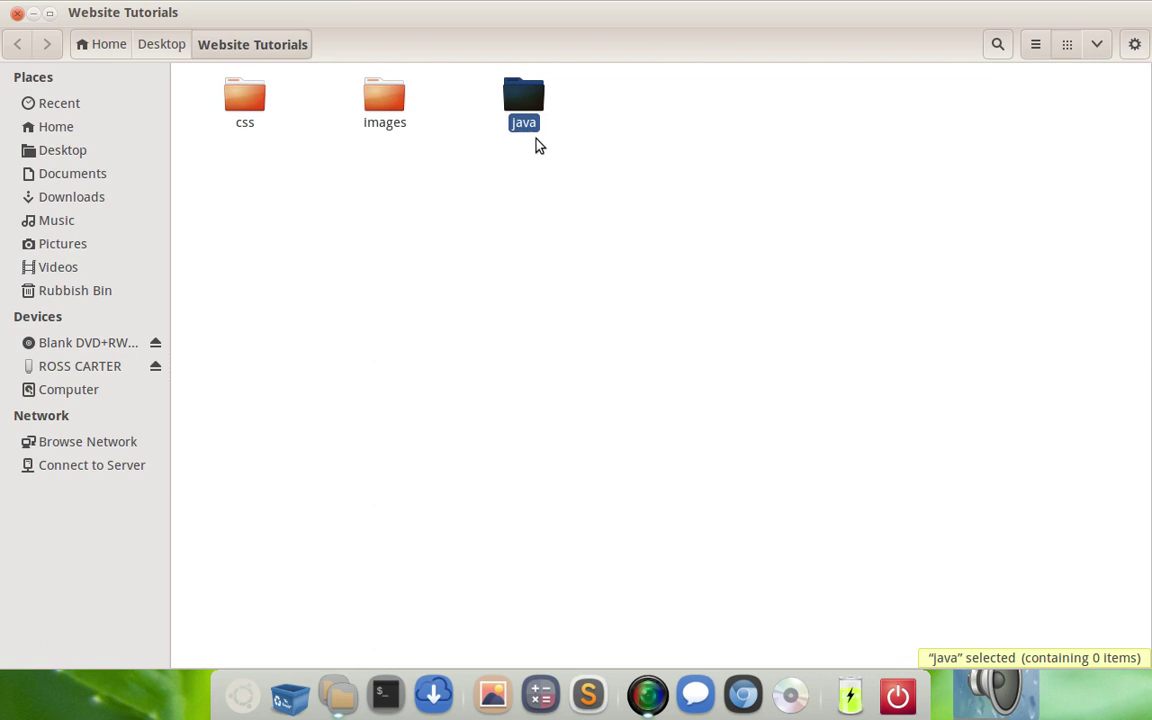
Create an empty document named 'index.html' in Website Tutorials.
{"action": "right_click", "coordinate": [566, 128]}
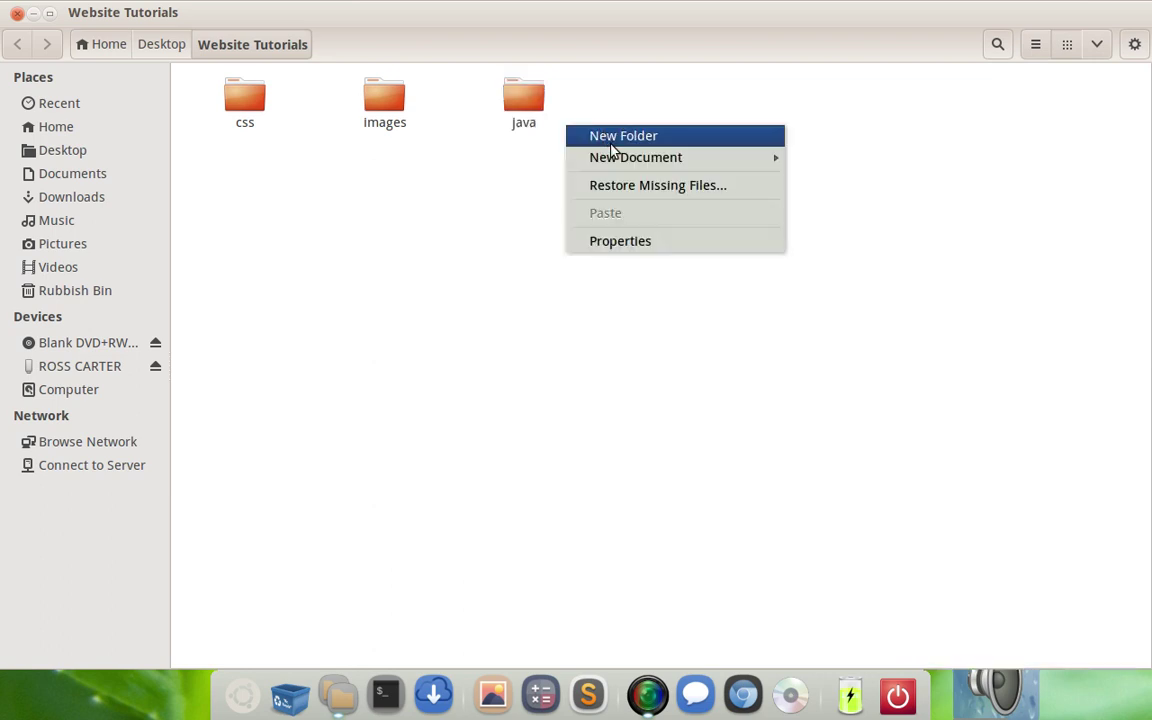
{"action": "mouse_move", "coordinate": [636, 157]}
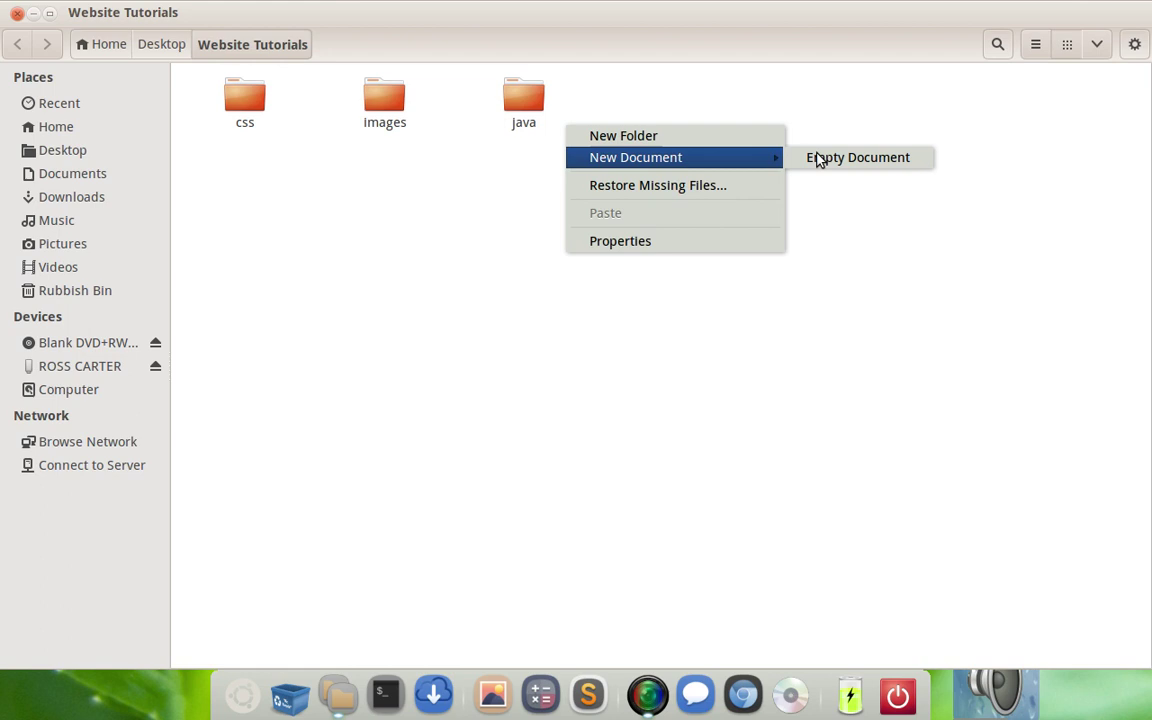
{"action": "left_click", "coordinate": [818, 160]}
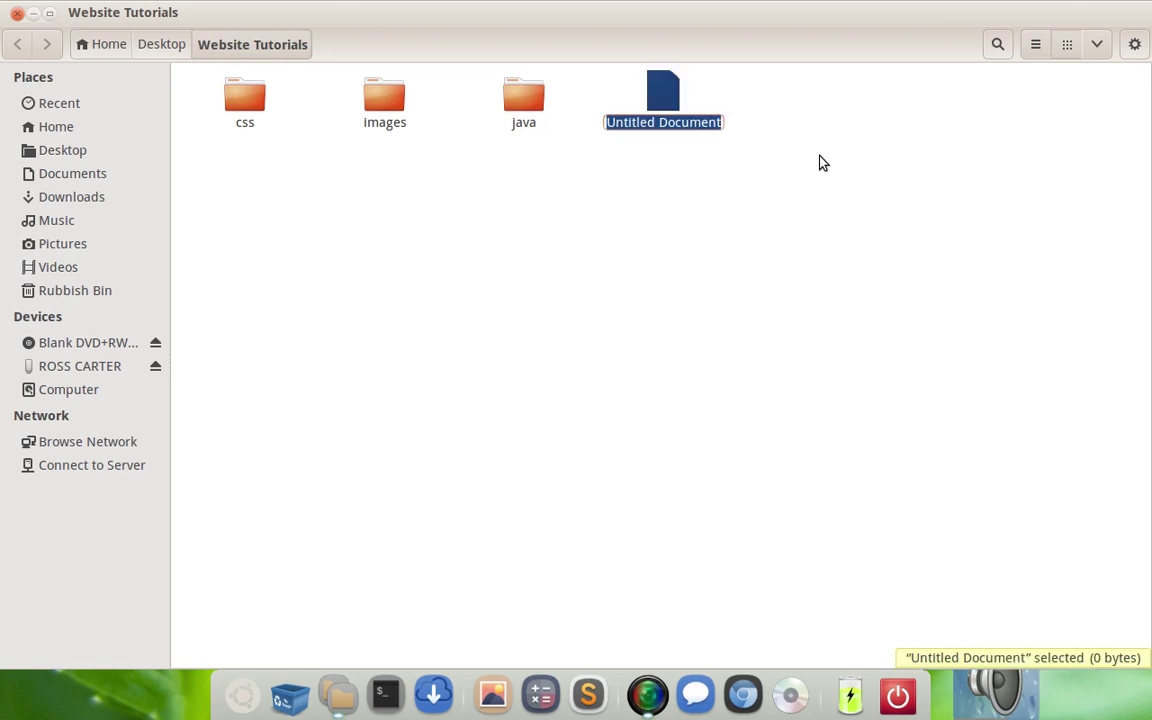
{"action": "type", "text": "index.h"}
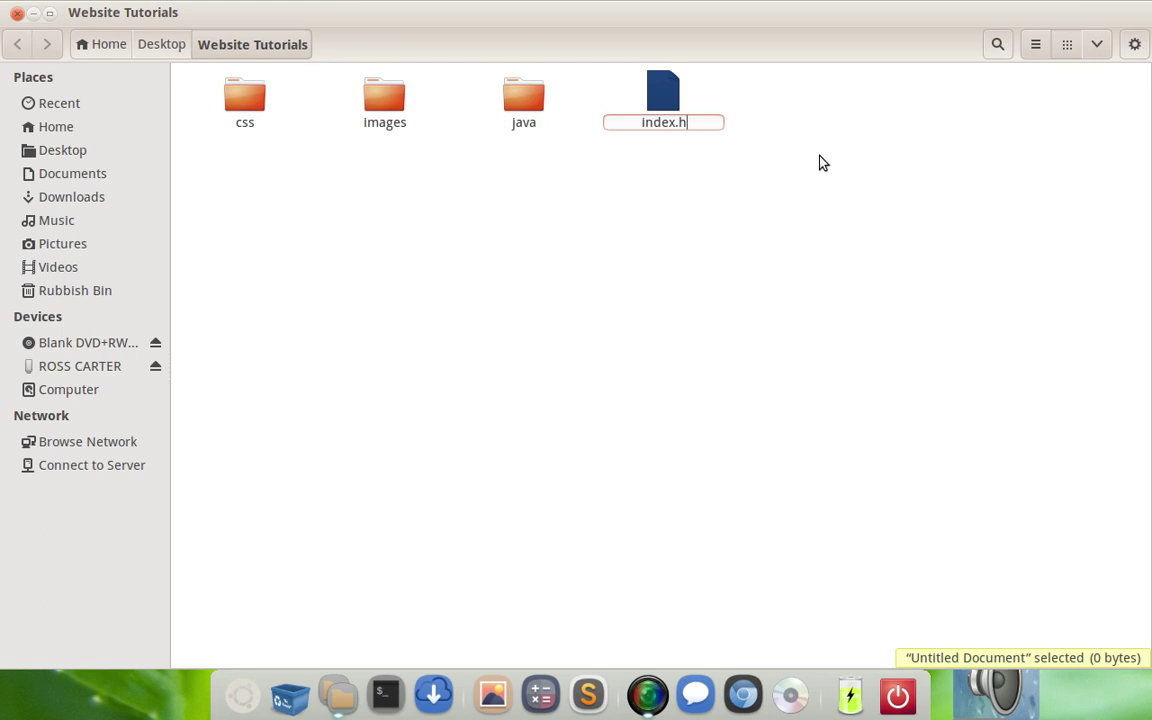
{"action": "type", "text": "tml"}
{"action": "key", "text": "Return"}
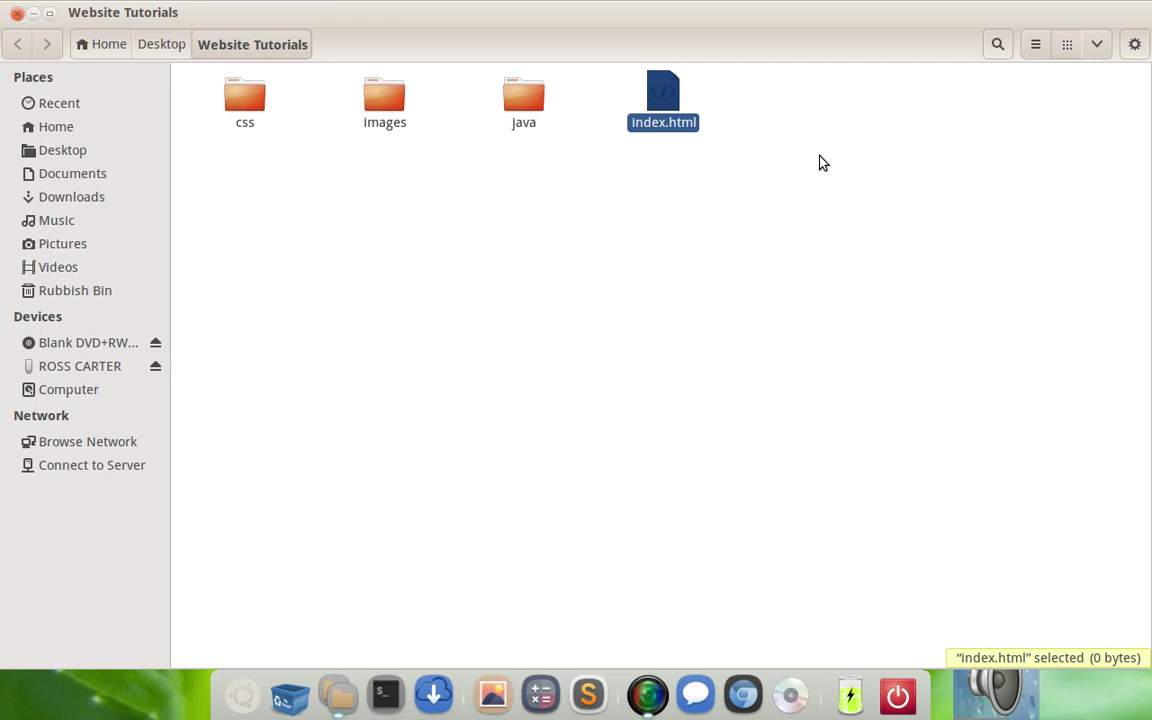
Deselect index.html and create an empty document named '.htaccess'.
{"action": "left_click", "coordinate": [757, 112]}
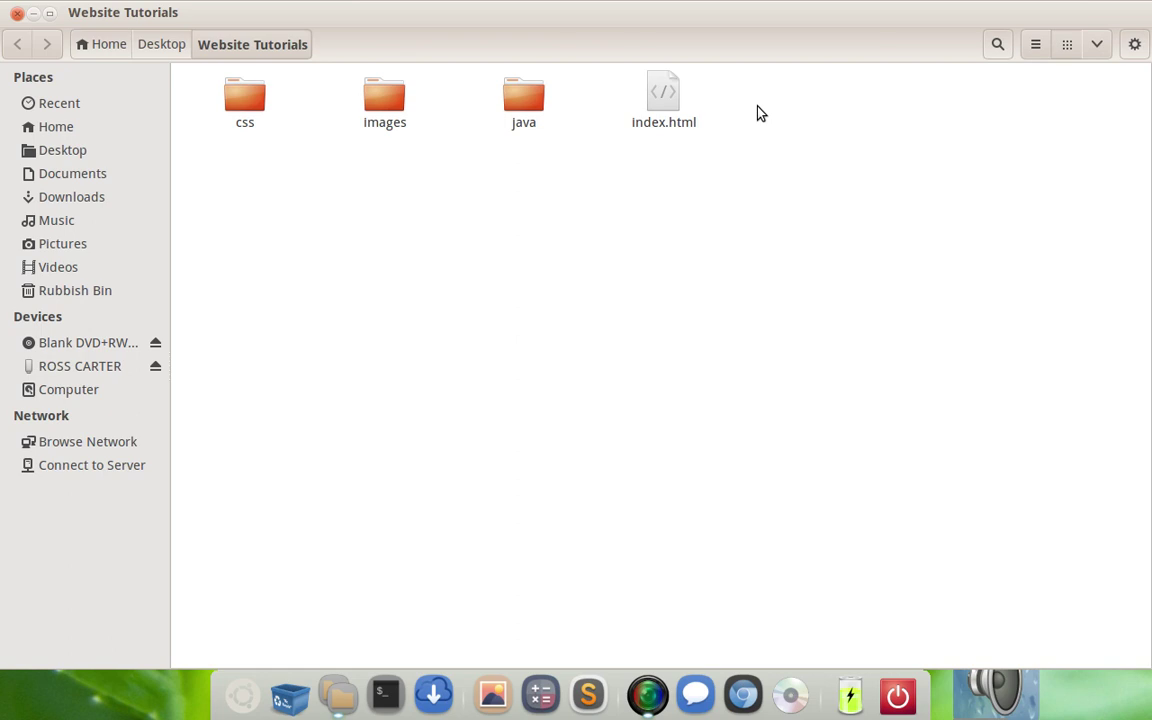
{"action": "right_click", "coordinate": [757, 112]}
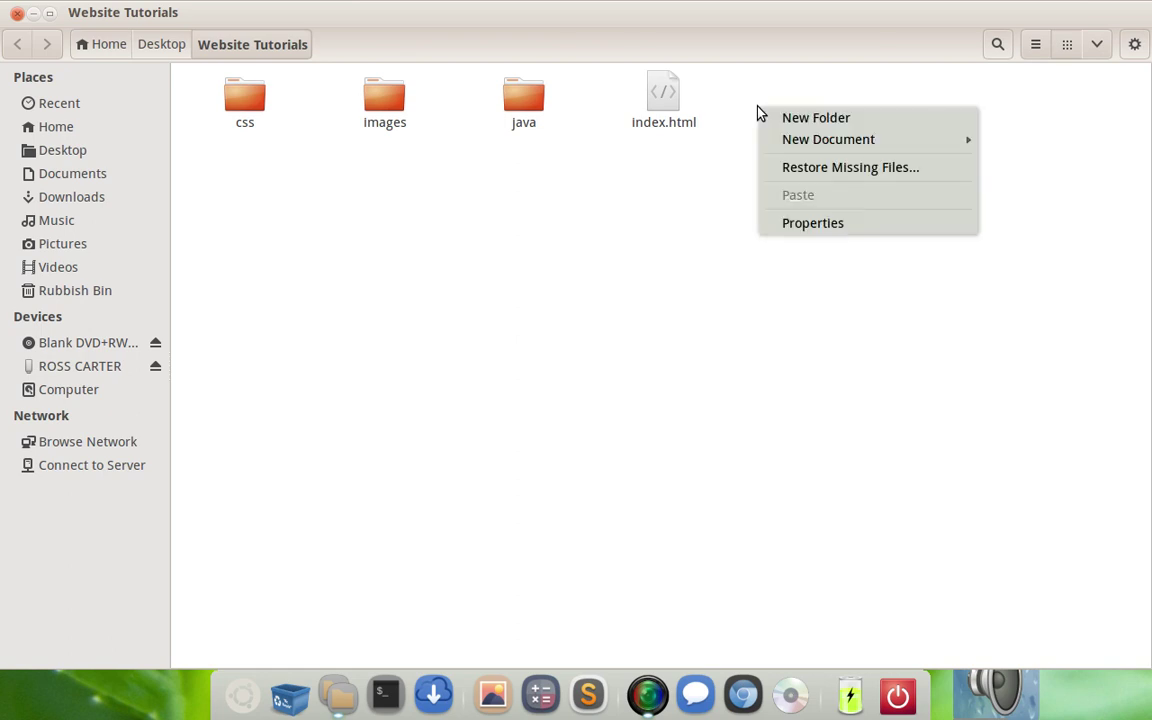
{"action": "mouse_move", "coordinate": [828, 139]}
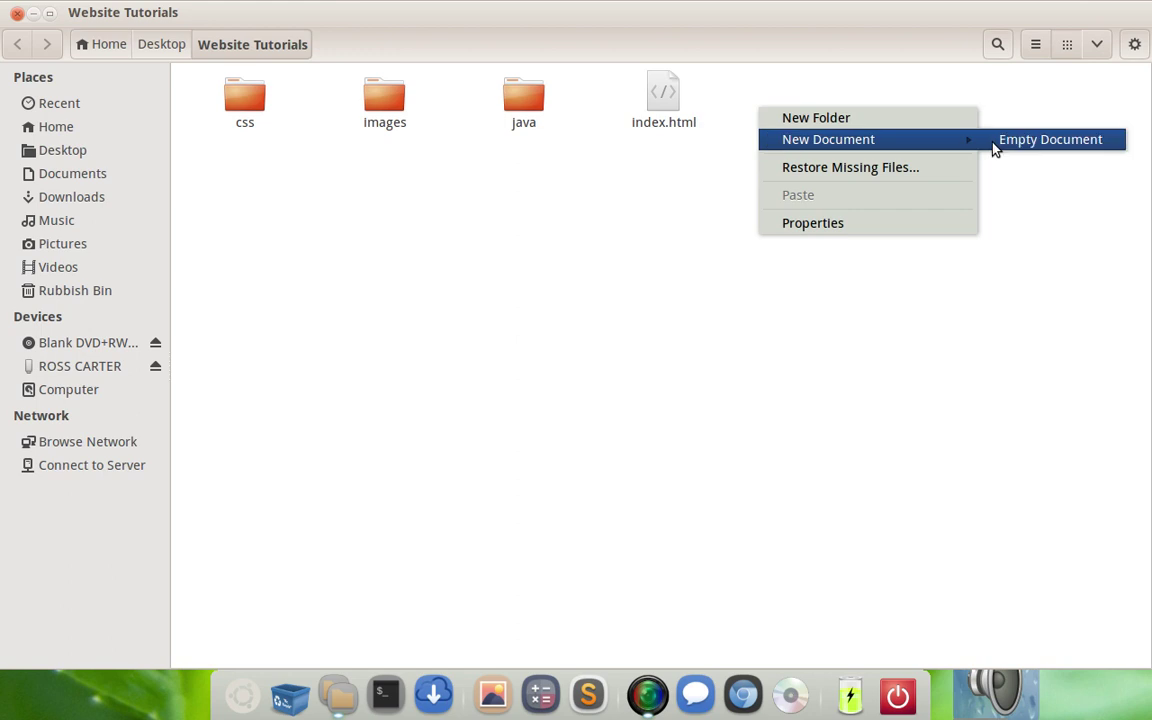
{"action": "left_click", "coordinate": [1004, 140]}
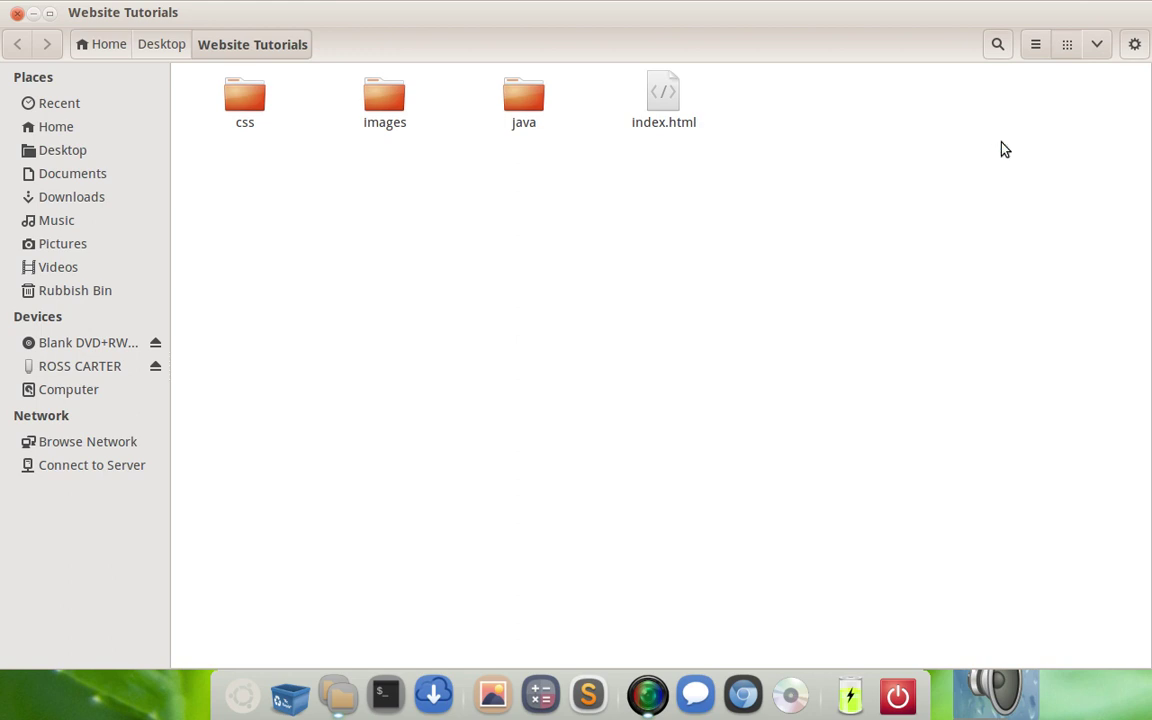
{"action": "type", "text": ".h"}
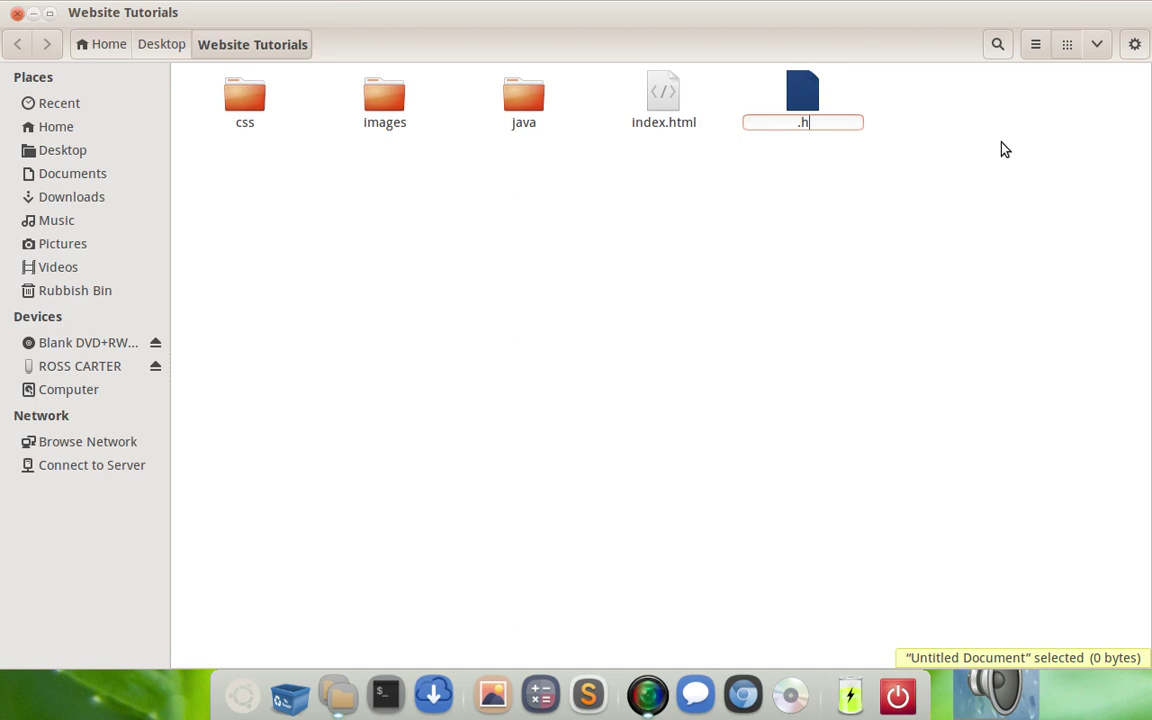
{"action": "type", "text": "tacces"}
{"action": "type", "text": "s"}
{"action": "key", "text": "Return"}
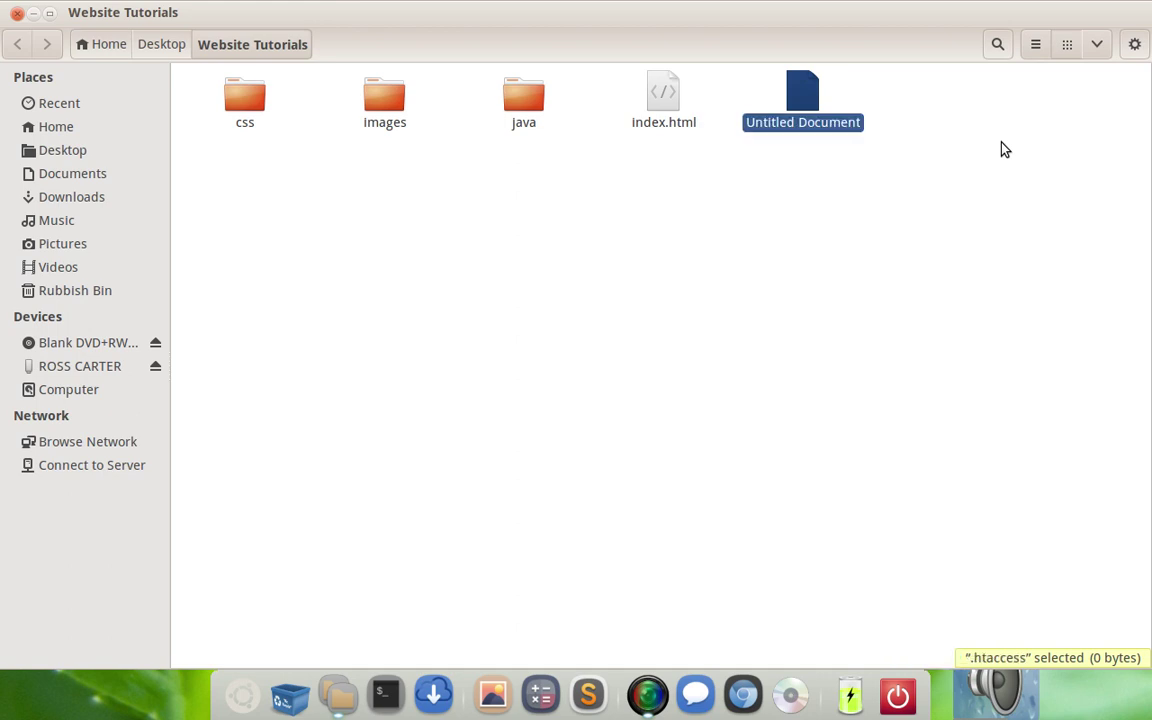